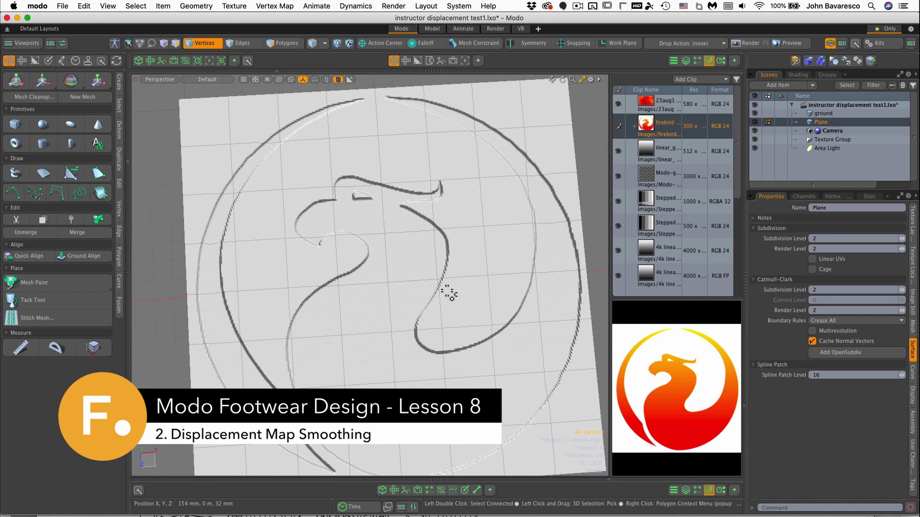
Step: Examine the edge quality of the displaced firebird logo on the plane from several angles and distances
ctrl+alt+drag(460, 276, 488, 275)
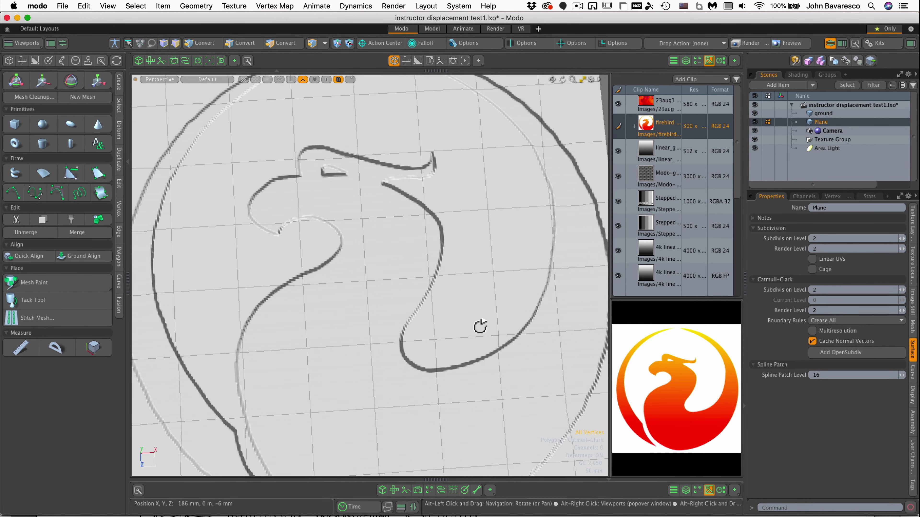
alt+drag(481, 326, 495, 249)
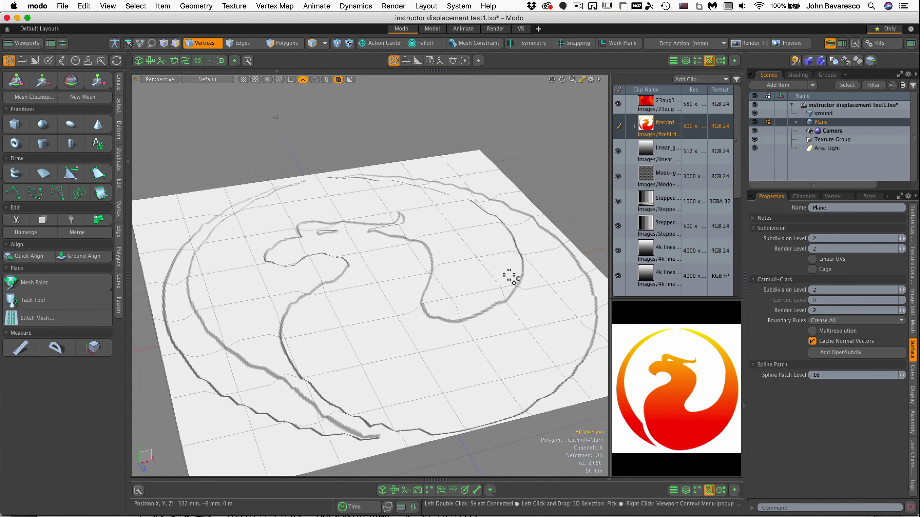
ctrl+alt+drag(430, 360, 437, 282)
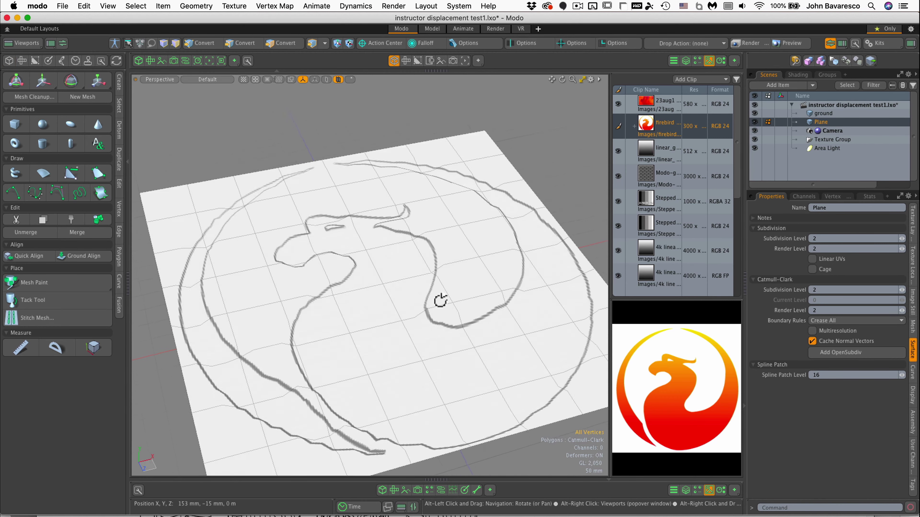
alt+drag(430, 333, 487, 251)
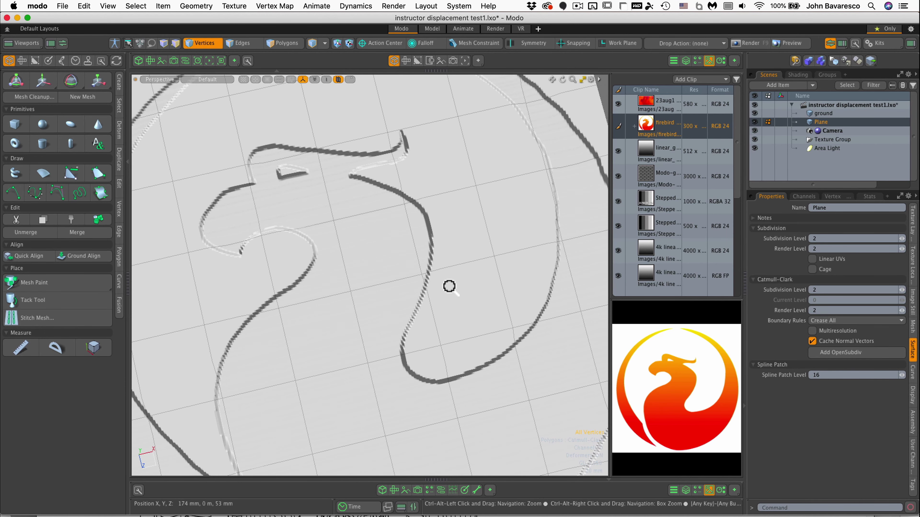
ctrl+alt+drag(449, 286, 425, 296)
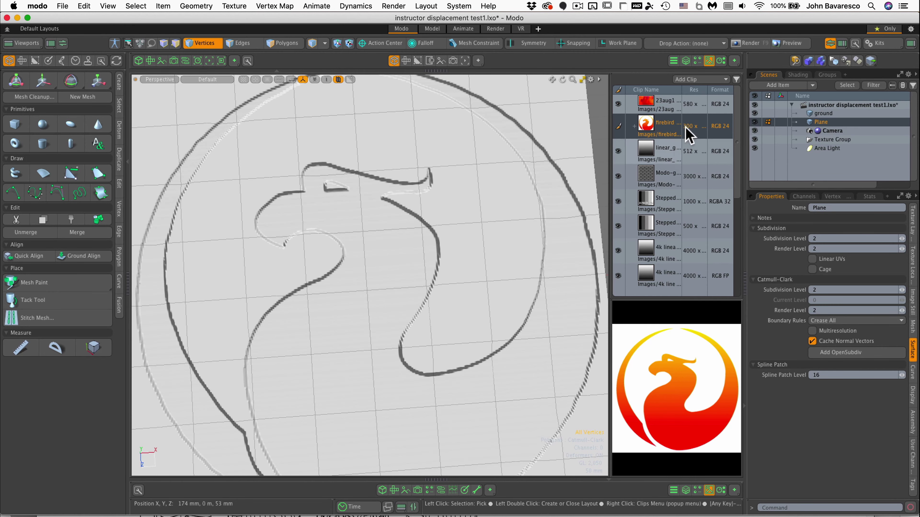
alt+drag(499, 215, 517, 263)
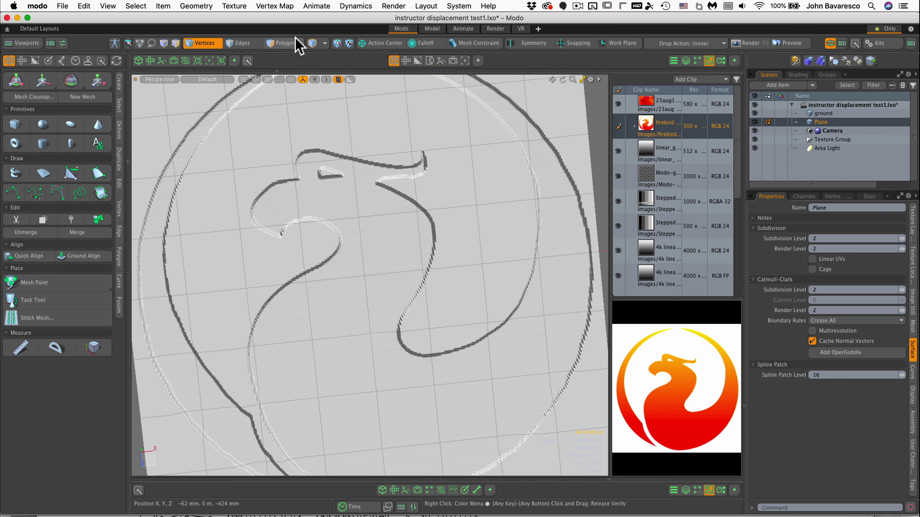
Step: Subdivide the plane's polygons with the Faceted method and 0.0 % fractal
click(285, 44)
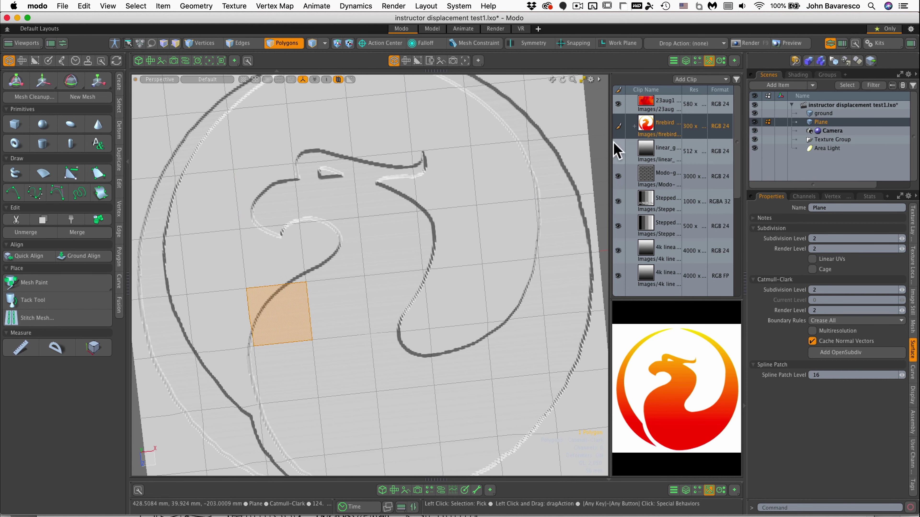
click(594, 151)
key(shift+d)
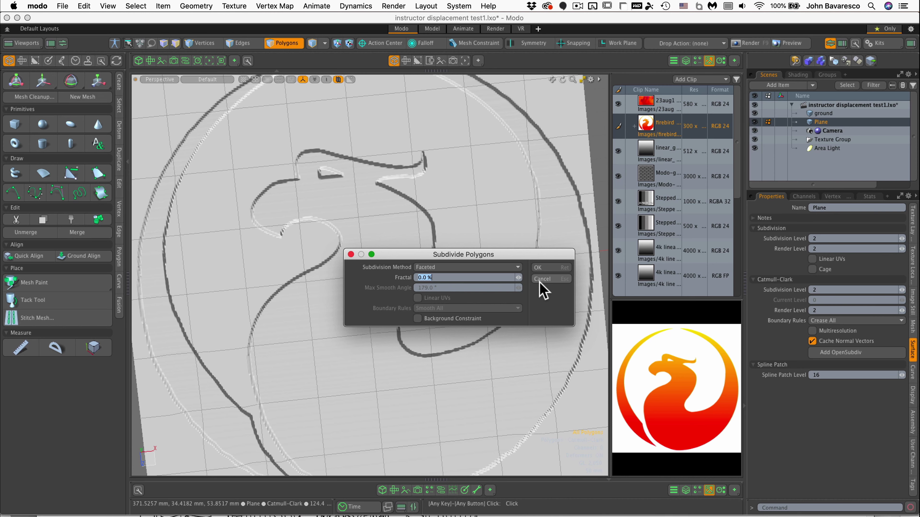
click(554, 269)
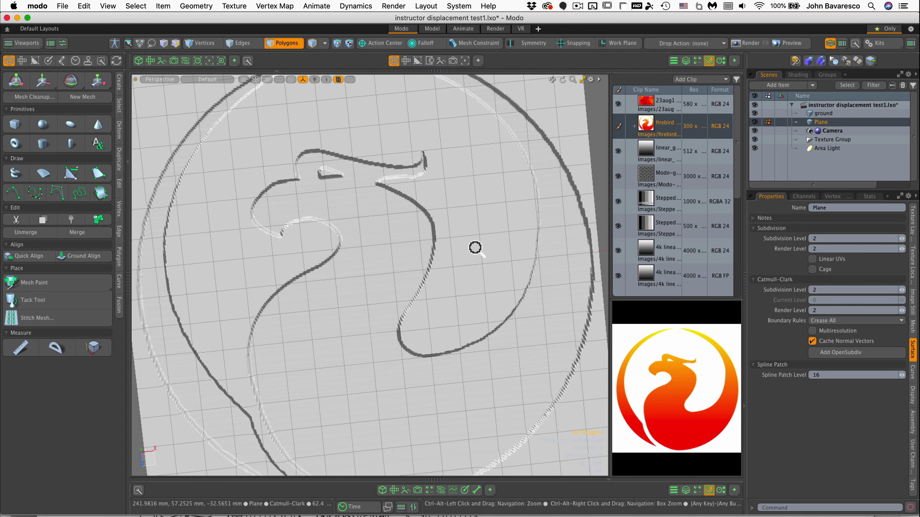
scroll(474, 246, up, 3)
alt+drag(485, 270, 456, 273)
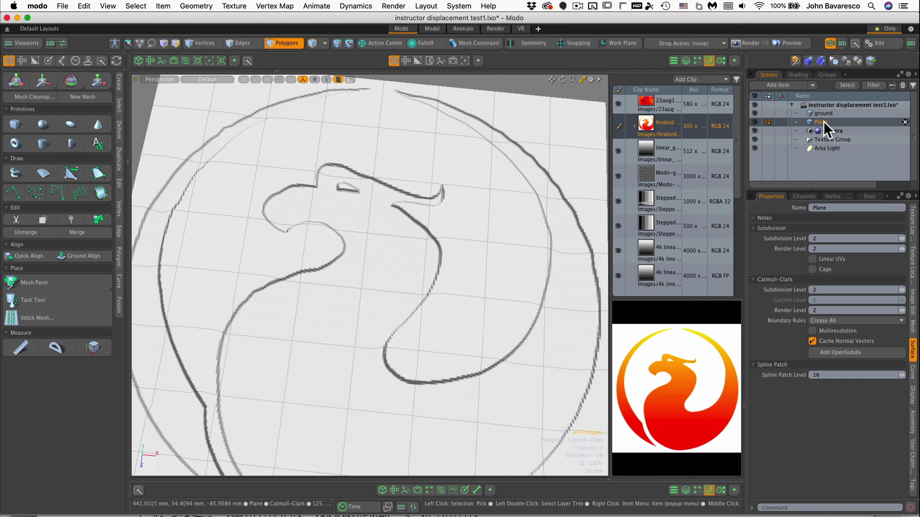
Step: Set the plane's Catmull-Clark subdivision level and render level to 4 and check the displaced logo's edges
click(840, 289)
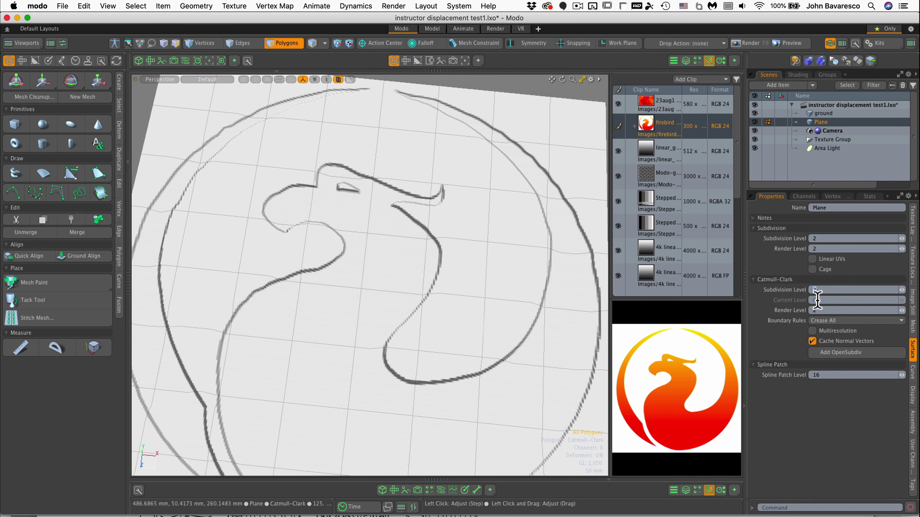
key(Tab)
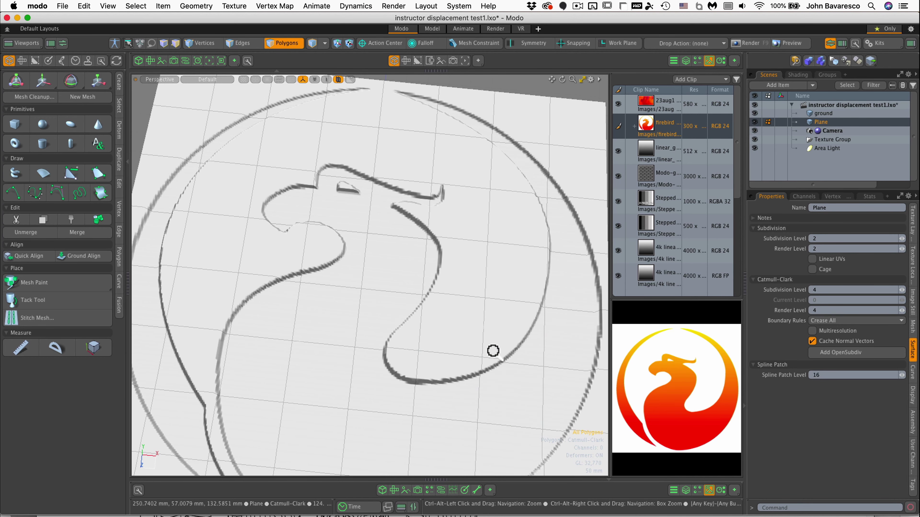
alt+drag(493, 352, 476, 310)
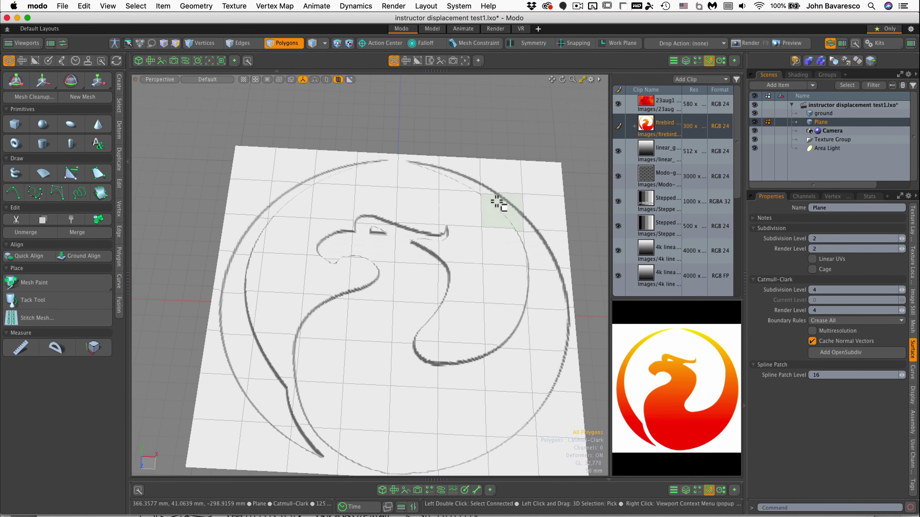
ctrl+alt+drag(305, 398, 394, 312)
alt+drag(474, 351, 509, 310)
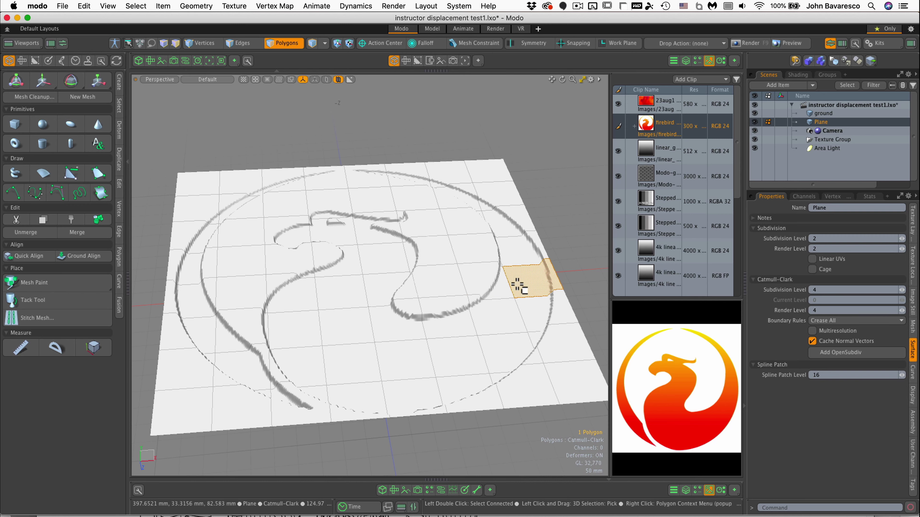
alt+drag(505, 248, 514, 308)
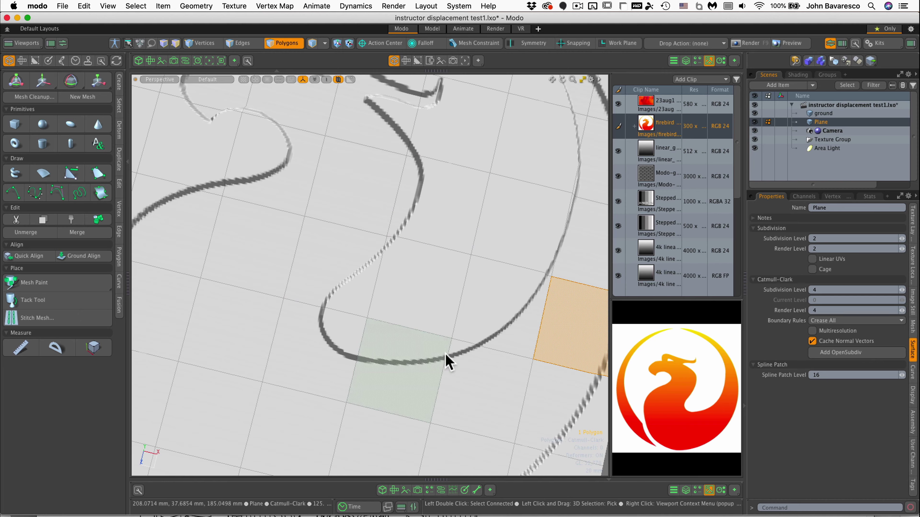
ctrl+alt+drag(524, 272, 471, 301)
alt+drag(471, 301, 485, 259)
click(584, 244)
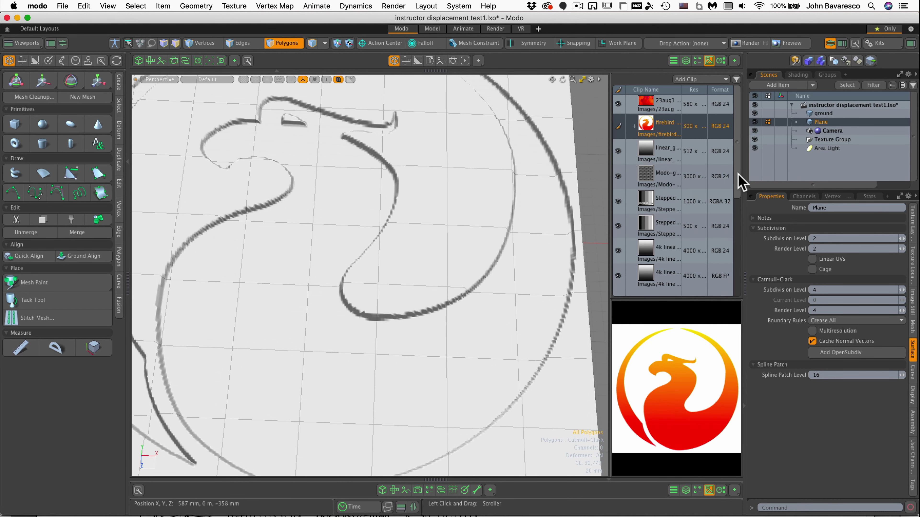
Step: Change the effect of the firebird-logo-300 image layer in the Shader Tree to Diffuse Color
drag(740, 188, 740, 294)
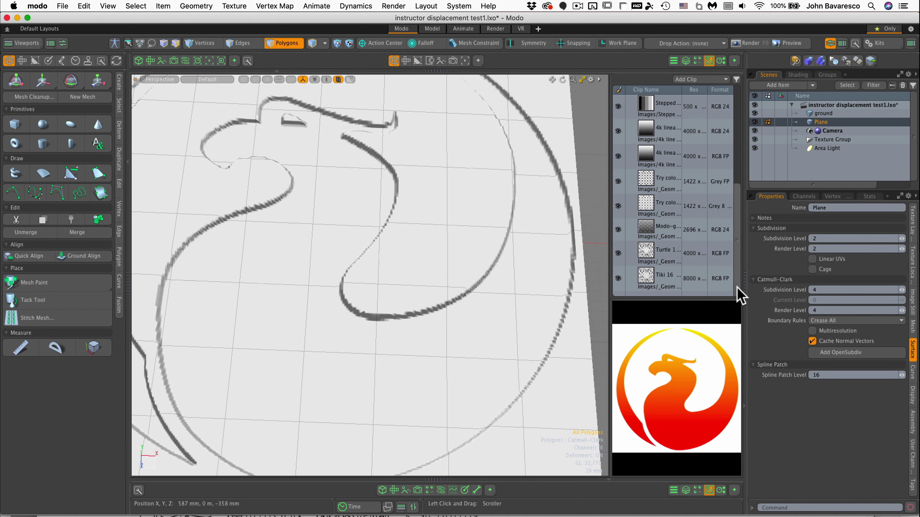
click(799, 77)
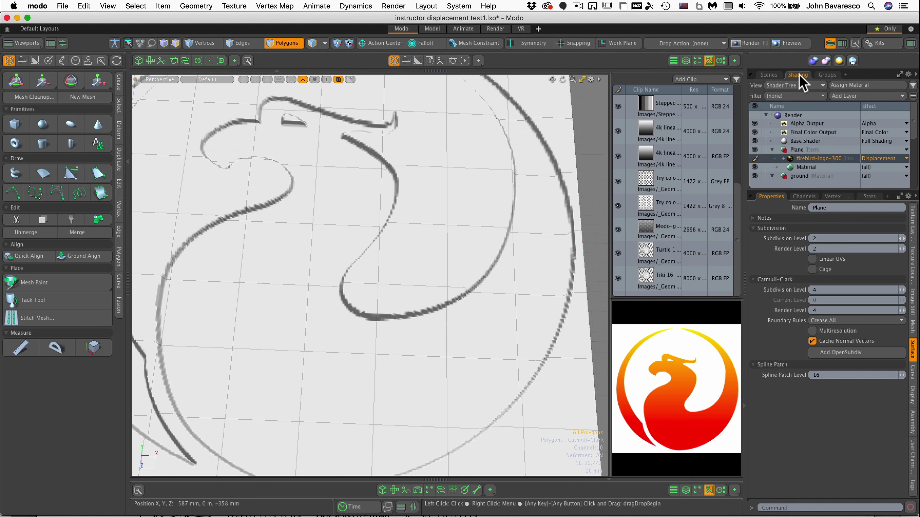
click(880, 159)
mouse_move(871, 171)
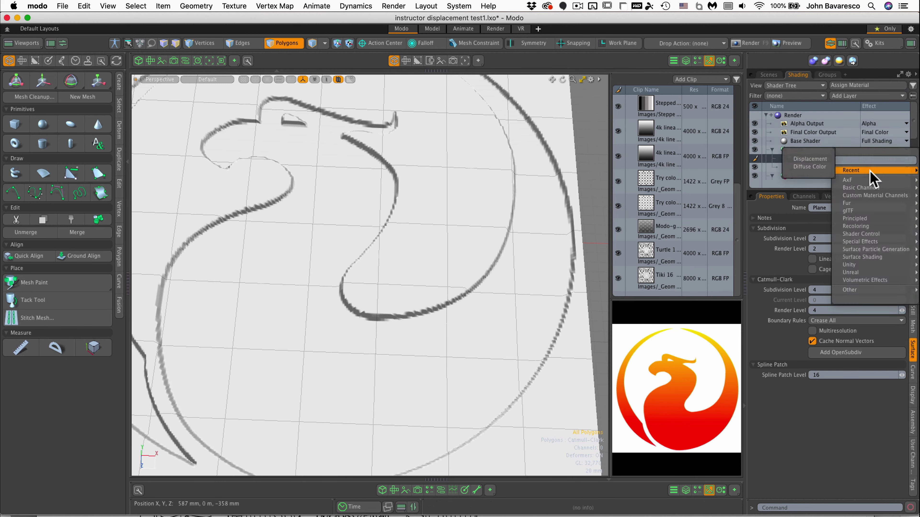
click(802, 166)
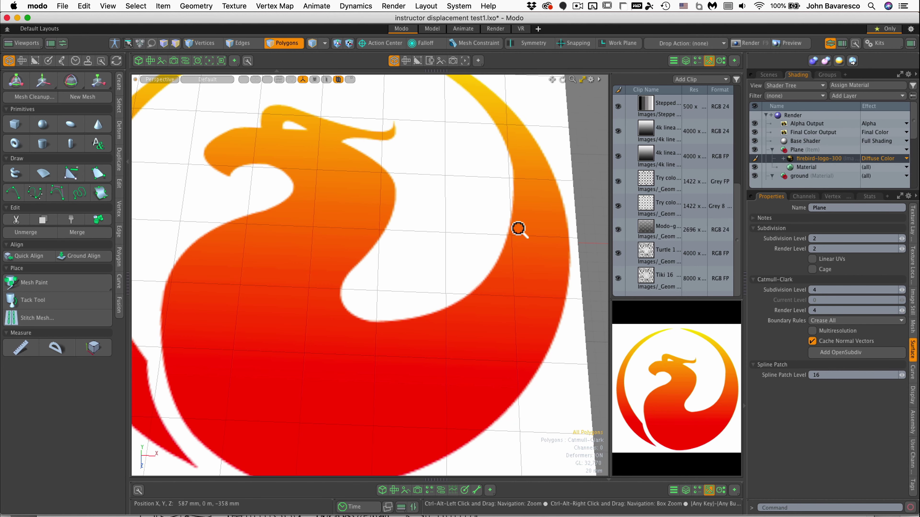
Step: Replace the plane texture layer's firebird logo image with Tiki 16 bit 8k and inspect its pattern up close
click(913, 232)
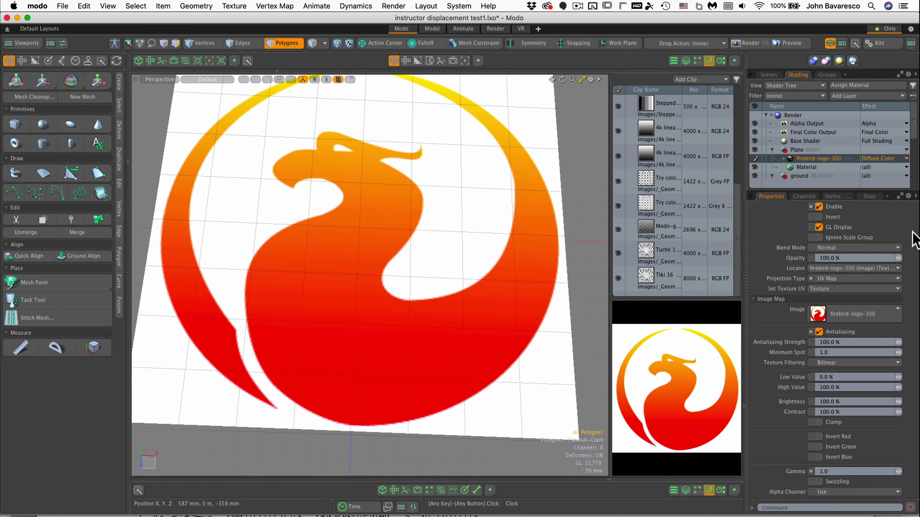
click(879, 313)
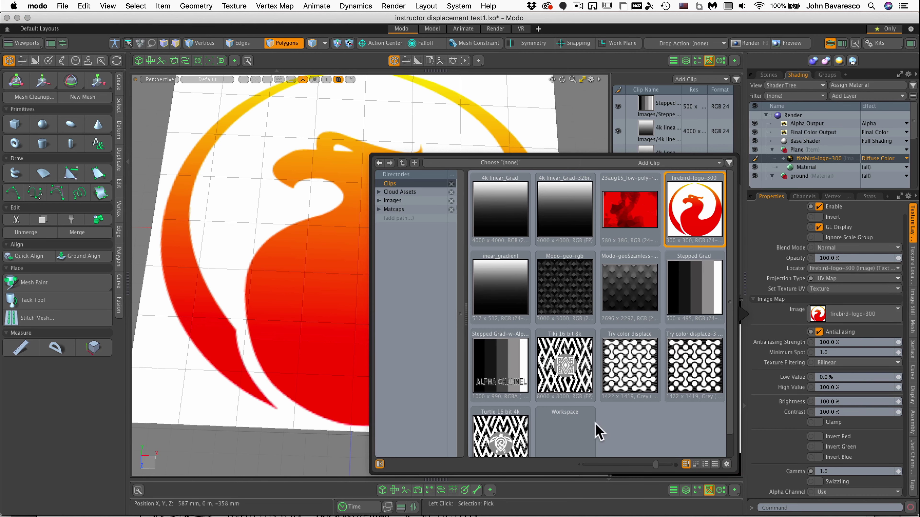
click(563, 371)
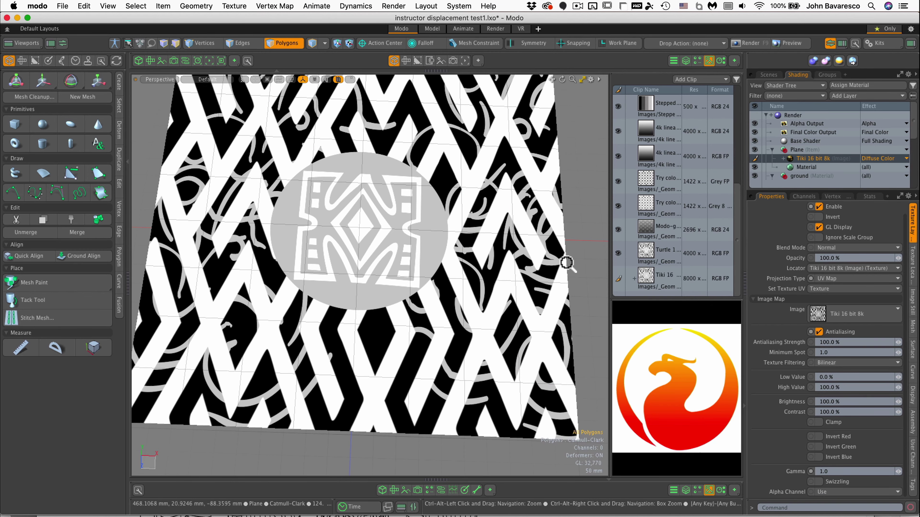
ctrl+alt+drag(390, 250, 512, 237)
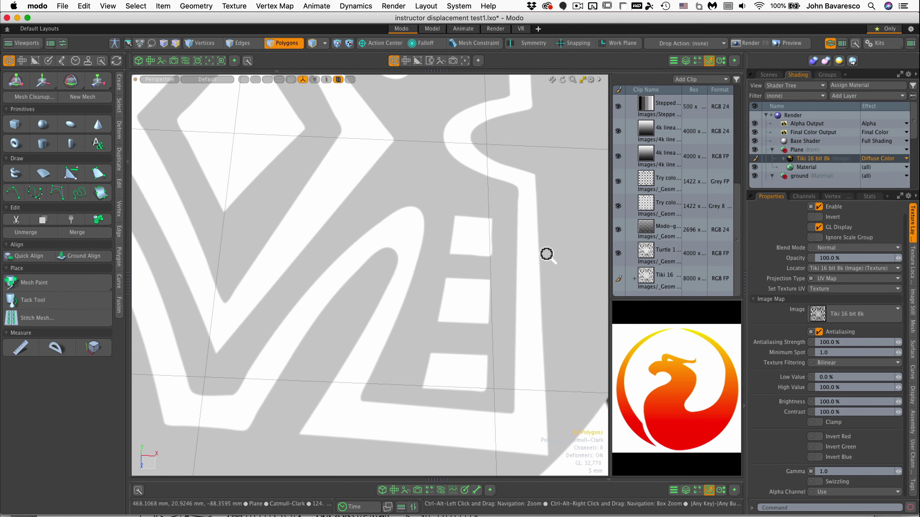
scroll(547, 255, down, 4)
scroll(510, 252, up, 6)
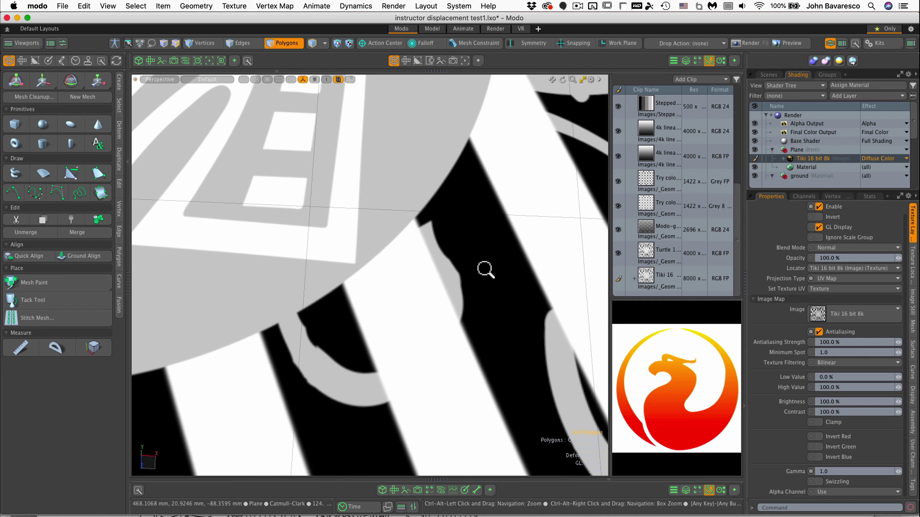
ctrl+alt+drag(485, 269, 413, 294)
ctrl+alt+drag(490, 294, 471, 272)
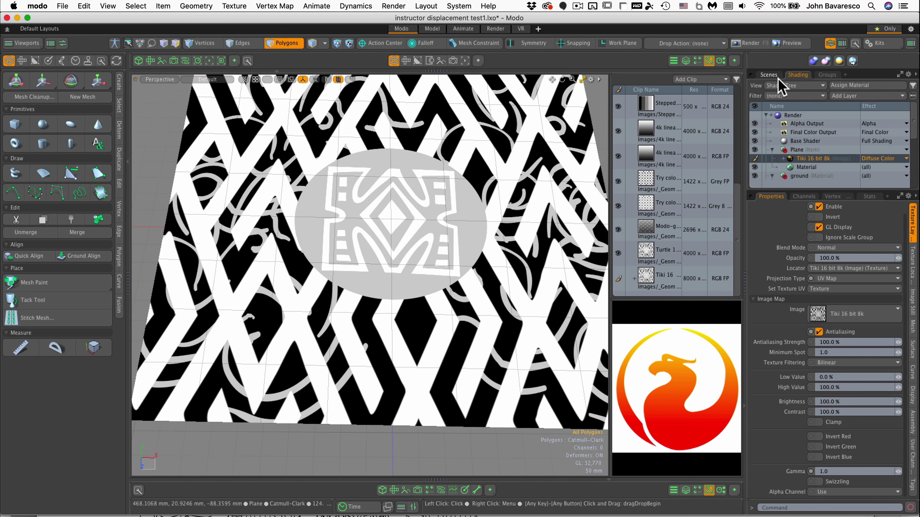
Step: Set the Tiki 16 bit 8k image layer's effect to Displacement and check the relief on the plane
click(888, 158)
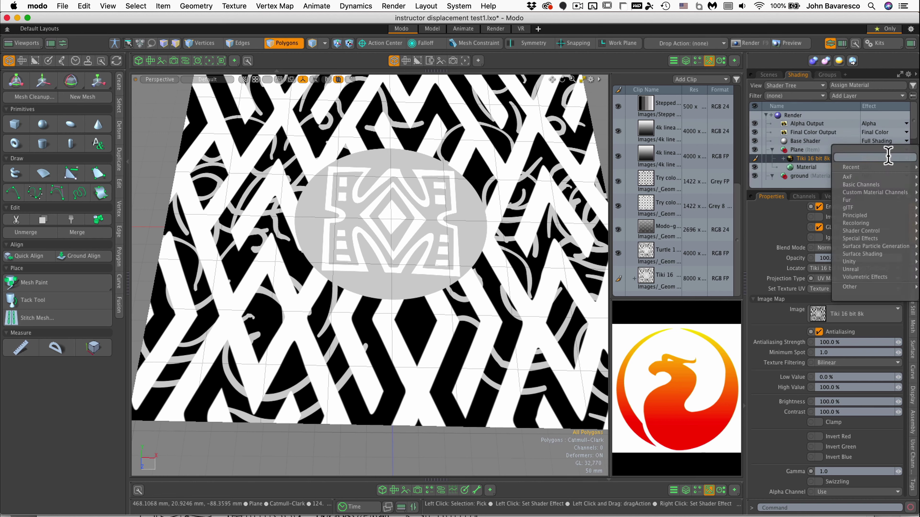
mouse_move(886, 165)
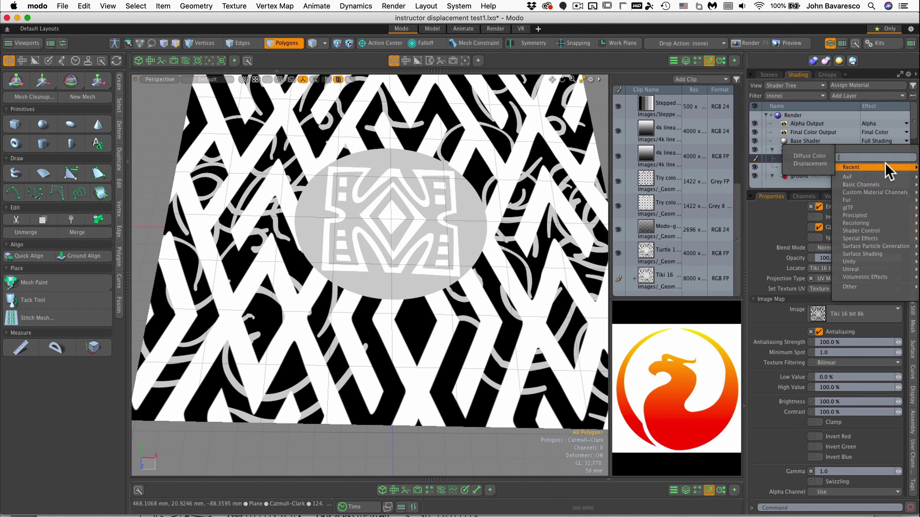
click(813, 163)
scroll(498, 257, up, 3)
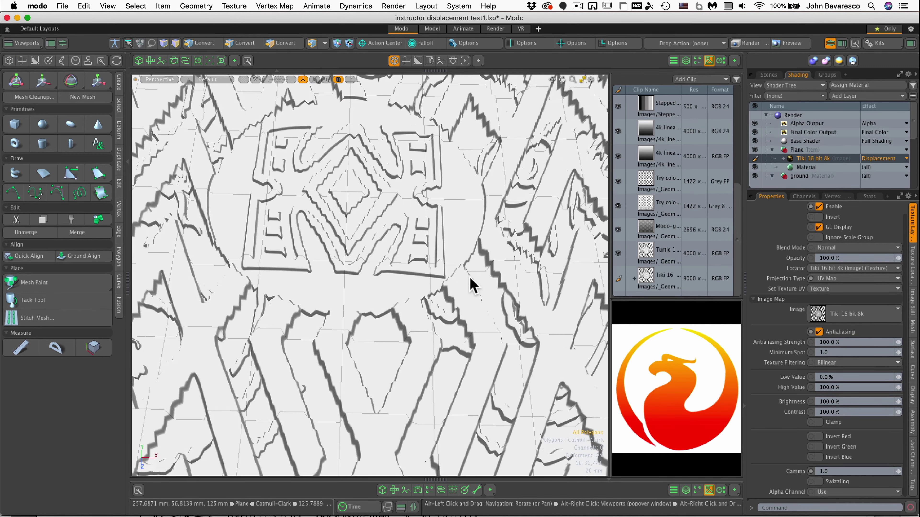
alt+drag(469, 277, 460, 203)
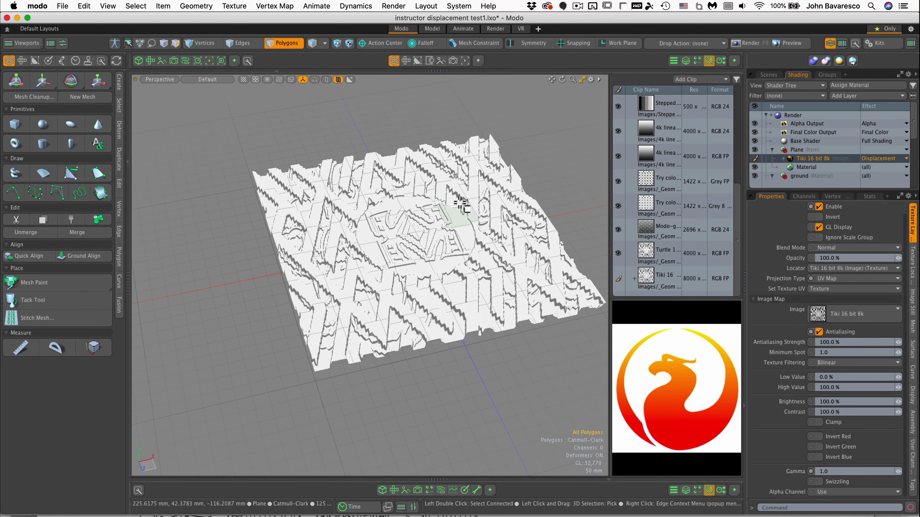
scroll(530, 154, up, 3)
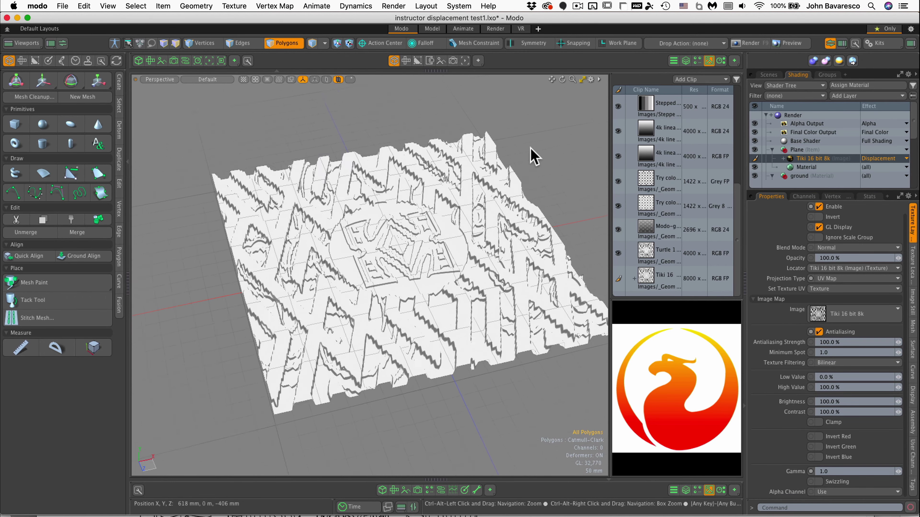
Step: Show the render preview beside the 3D view, start it, and frame the displaced tiki pattern closely
click(210, 61)
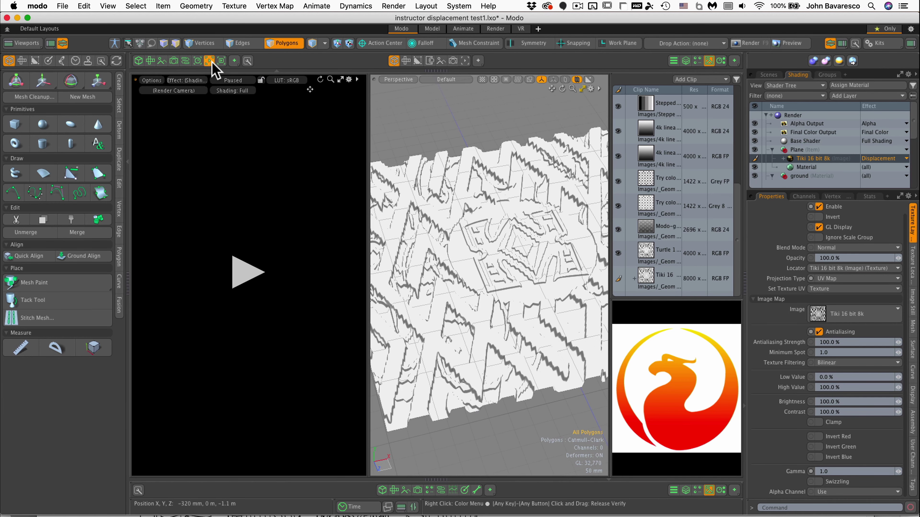
click(245, 272)
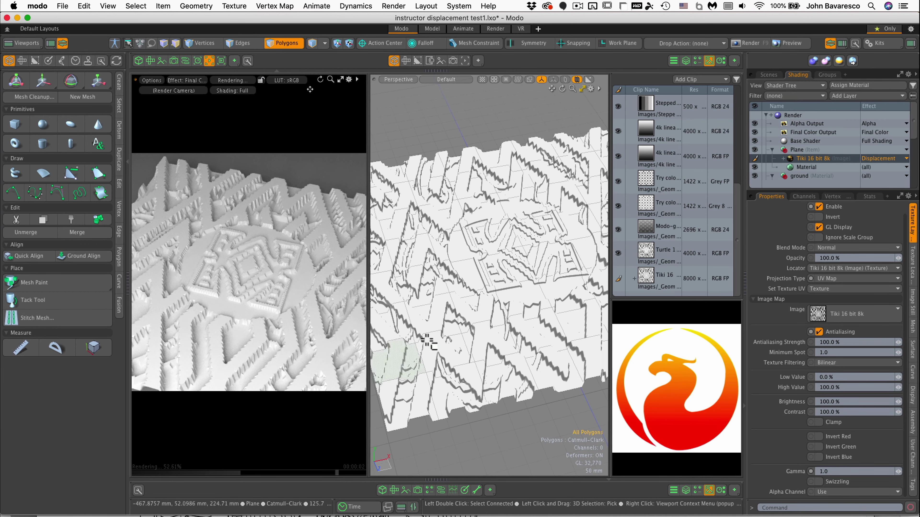
alt+drag(316, 319, 301, 331)
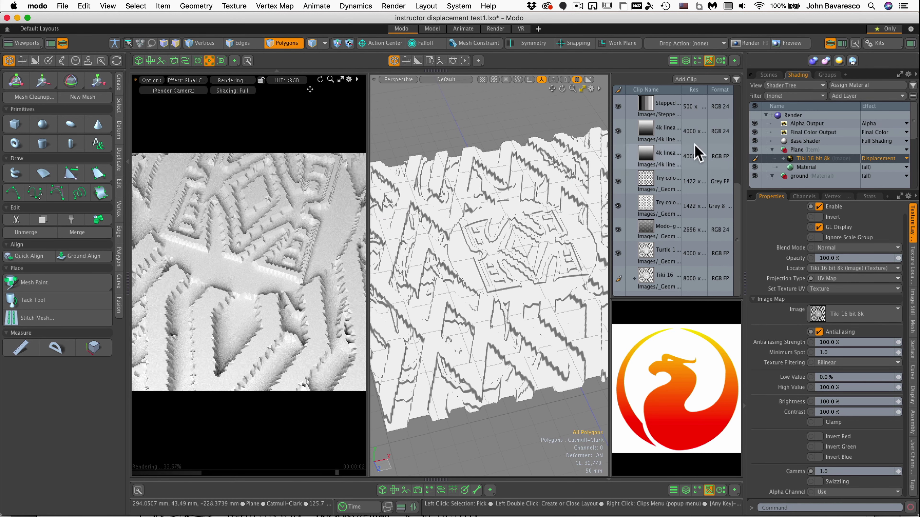
Step: Show all the Render item's render settings and enable Displacement as Bump in its geometry options
click(804, 115)
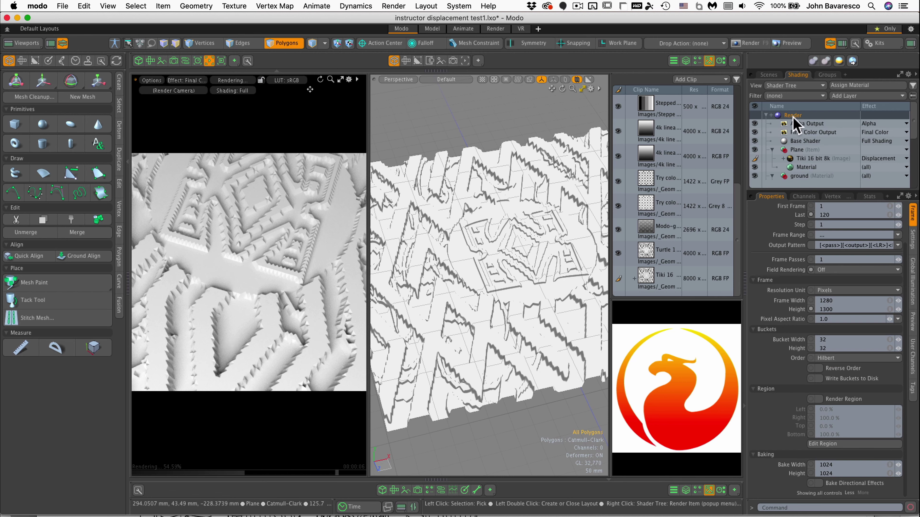
click(913, 247)
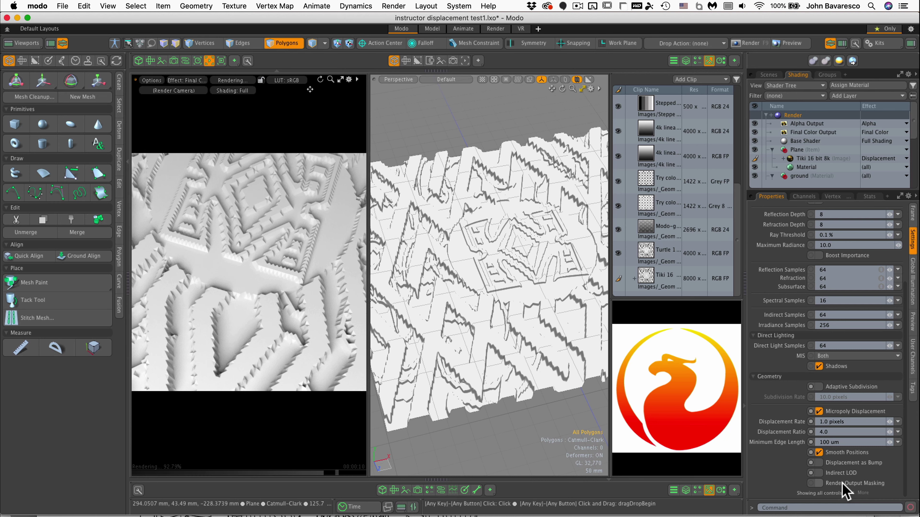
click(851, 492)
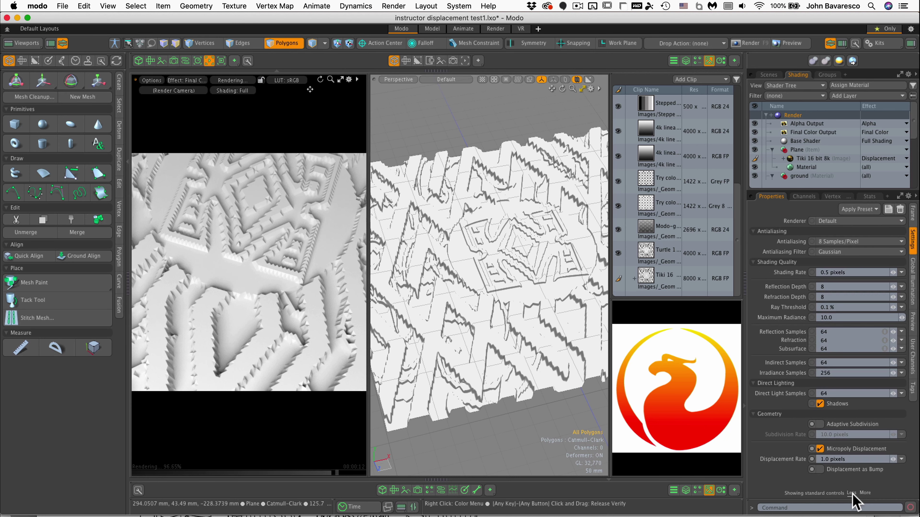
click(866, 493)
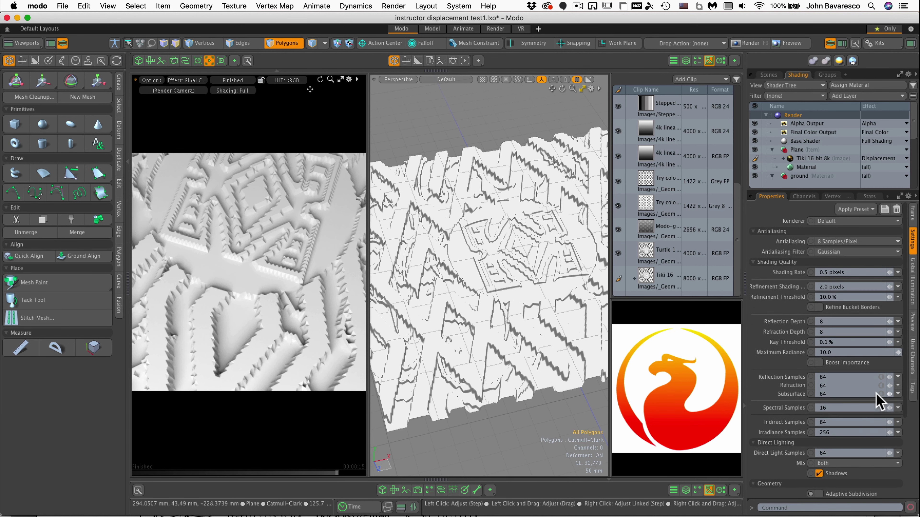
scroll(851, 448, down, 5)
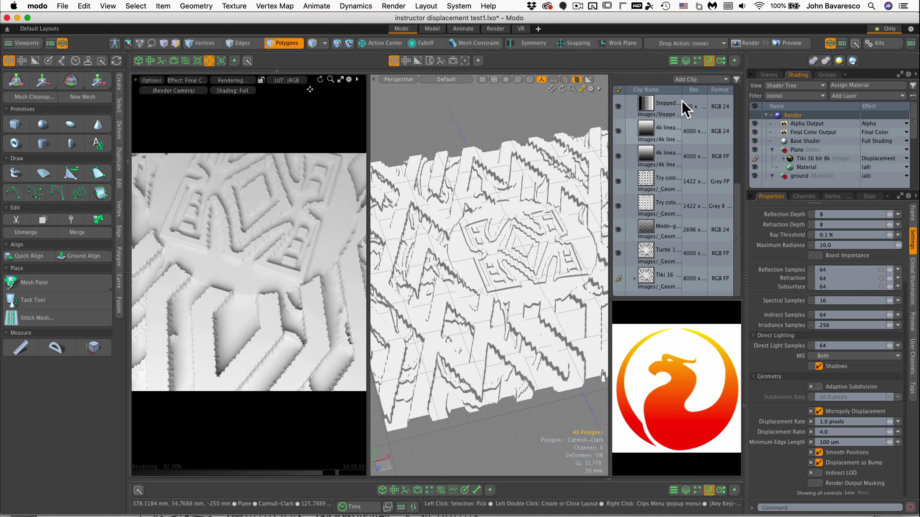
Step: Set the Plane's Catmull-Clark subdivision level and render level to 6 and inspect the displaced edges in the render preview
click(768, 75)
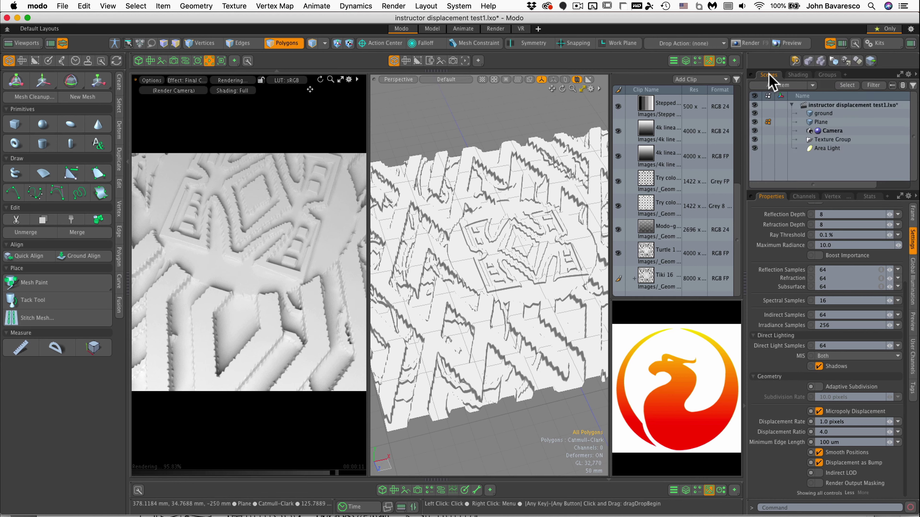
click(825, 122)
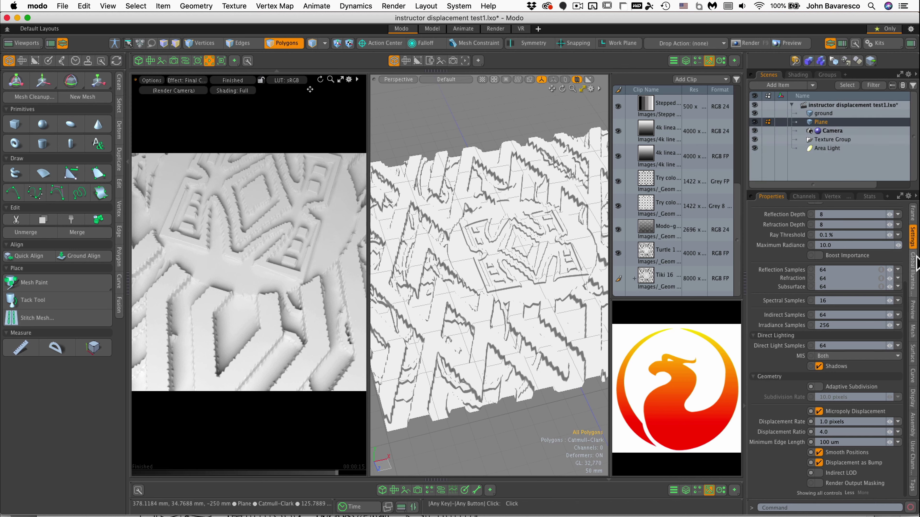
click(913, 356)
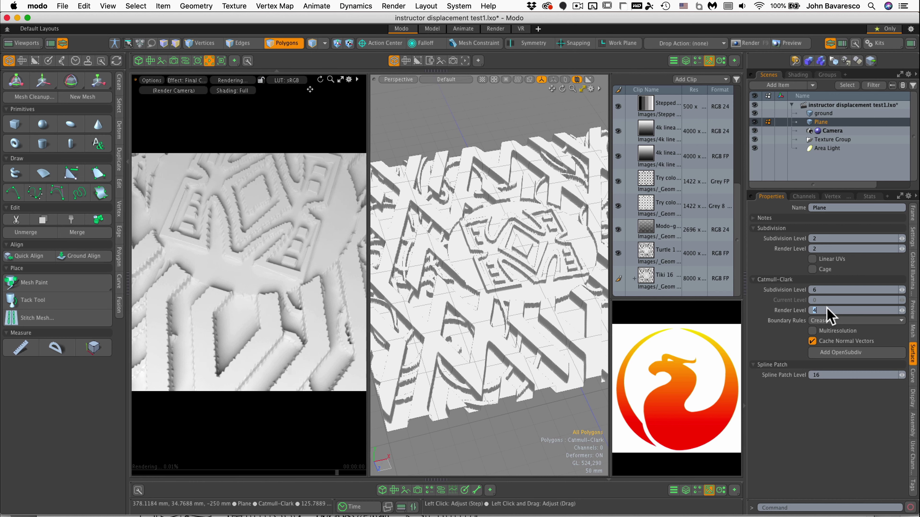
text(6)
key(Return)
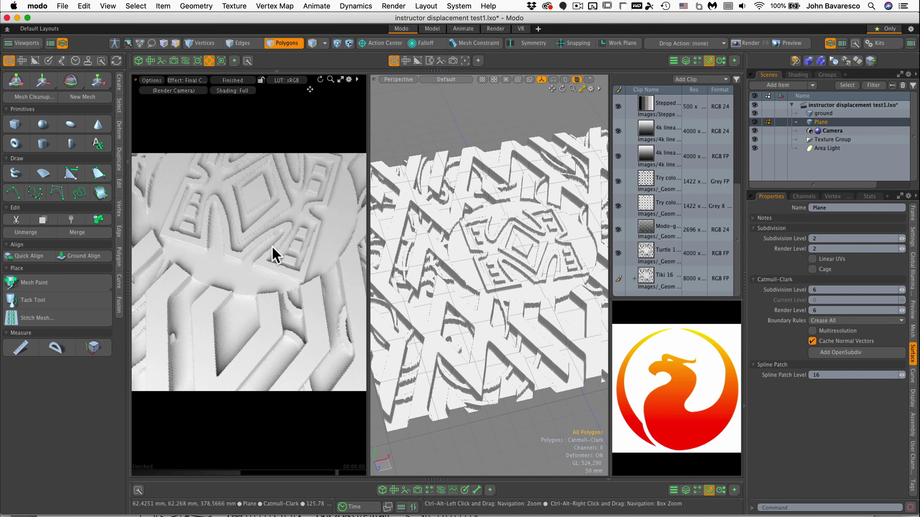
mouse_move(272, 247)
ctrl+alt+mouse_down()
mouse_move(357, 214)
mouse_move(277, 257)
mouse_move(262, 237)
ctrl+alt+mouse_up()
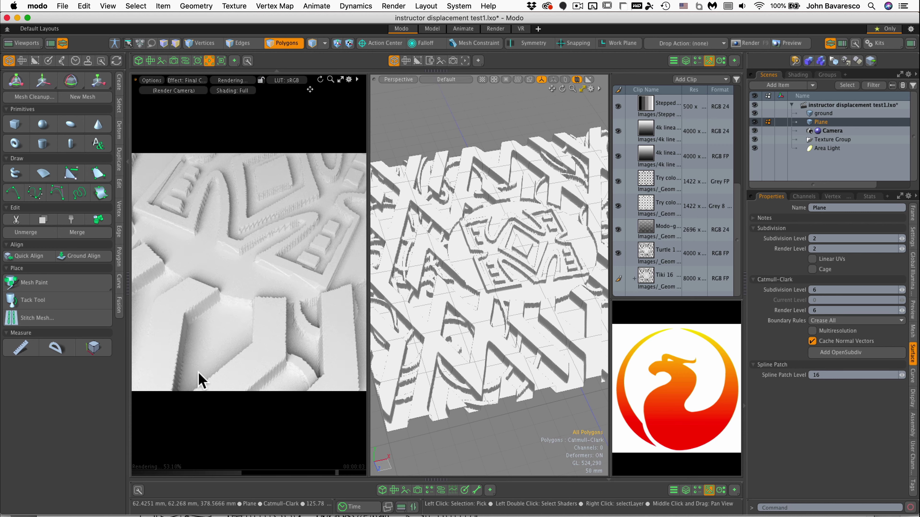
mouse_move(274, 301)
alt+mouse_down()
mouse_move(206, 334)
mouse_move(294, 307)
mouse_move(258, 329)
mouse_move(269, 310)
mouse_move(273, 333)
mouse_move(259, 314)
alt+mouse_up()
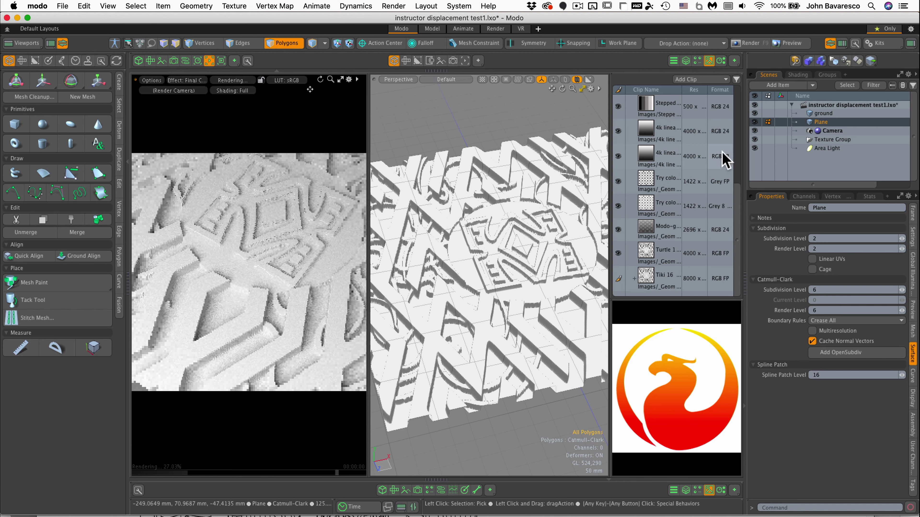
Step: Set the render's Displacement Rate to 0.2 pixels and Minimum Edge Length to 50 um, and check the relief edges up close
click(802, 75)
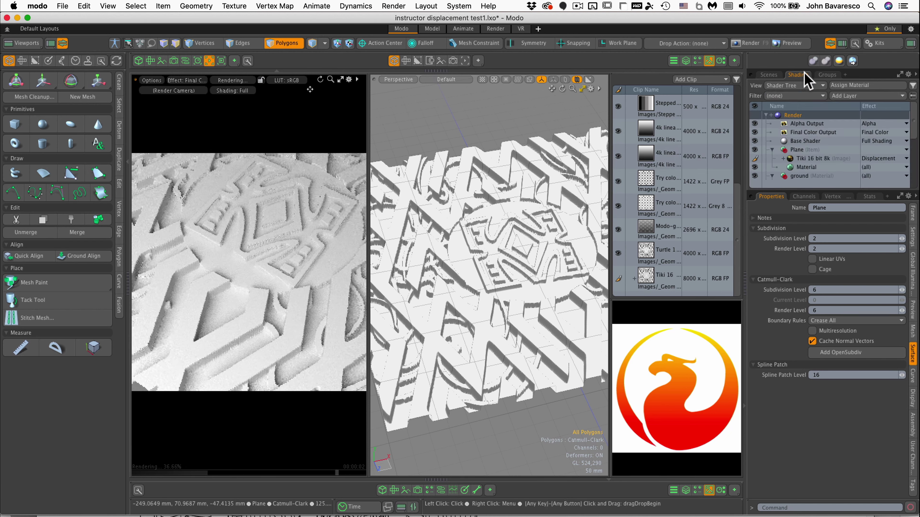
click(912, 237)
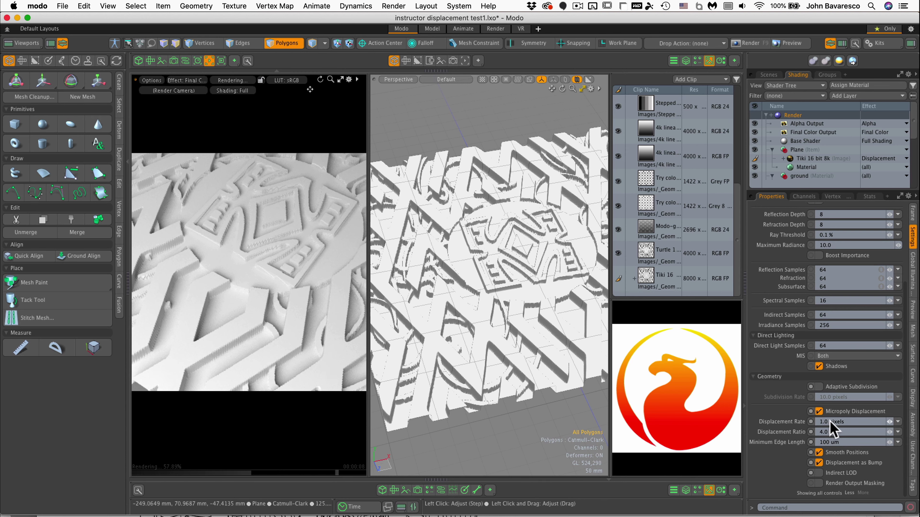
drag(830, 422, 815, 423)
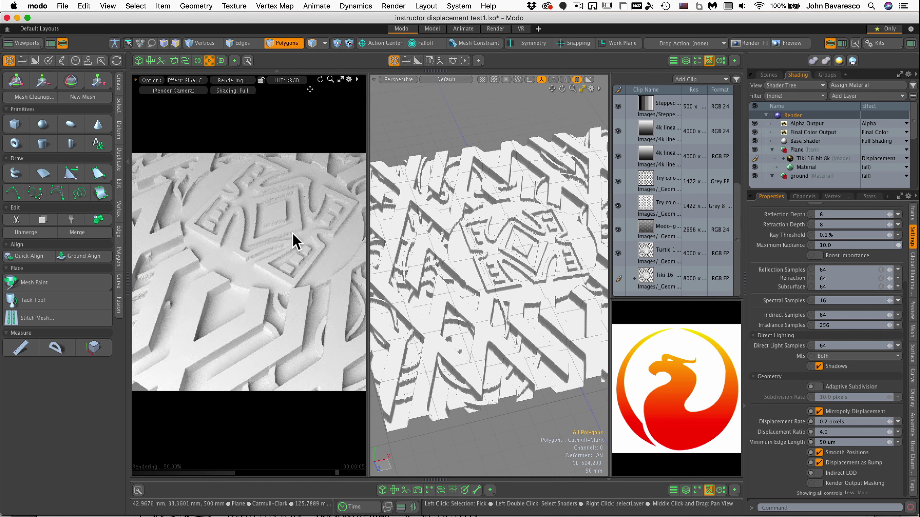
alt+drag(262, 255, 275, 302)
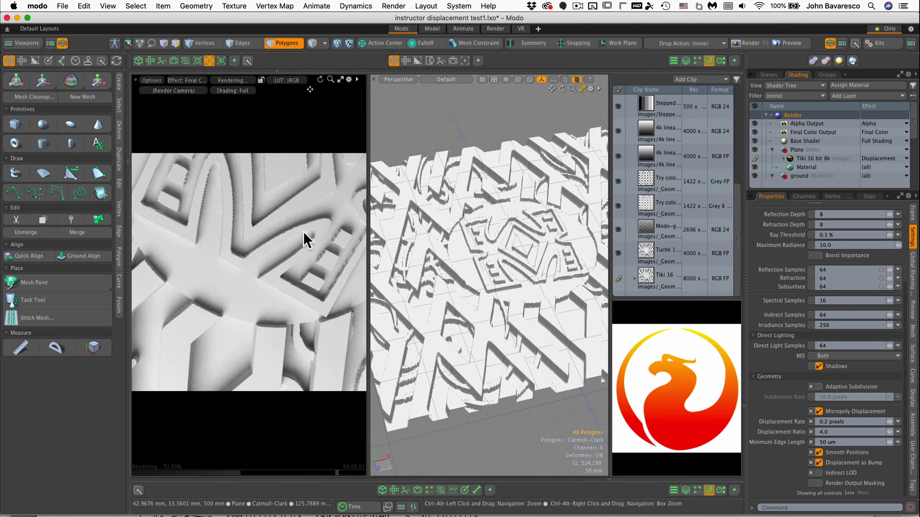
alt+scroll(283, 254, up, 5)
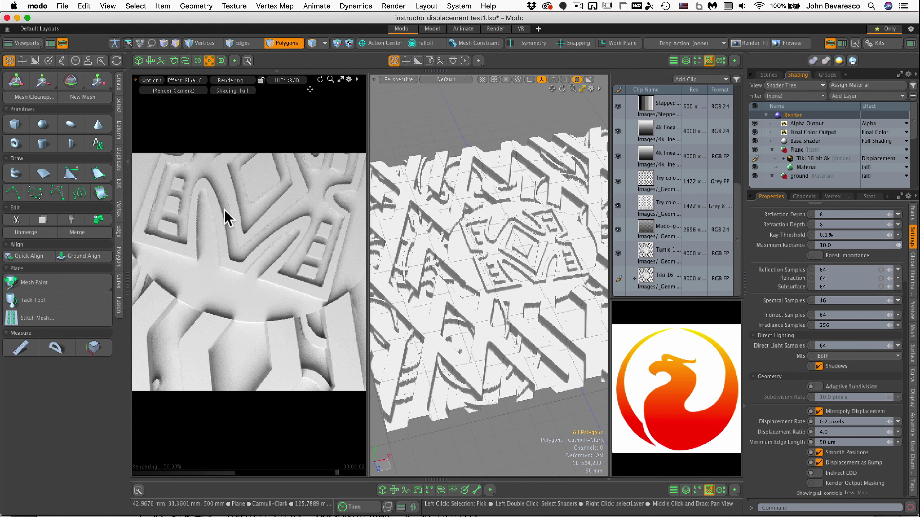
Step: Switch Micropoly Displacement off and back on to compare, and examine the tiki relief from other angles in the render preview
click(819, 411)
click(818, 412)
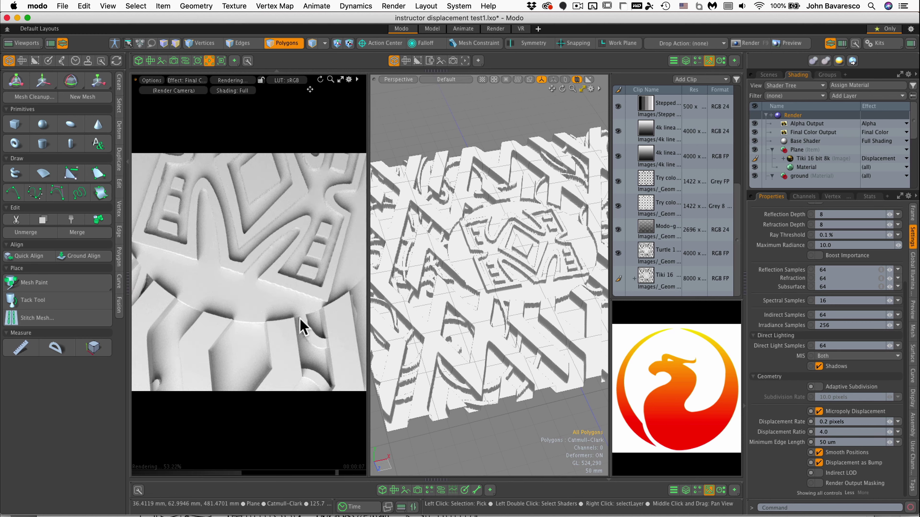
alt+drag(309, 273, 300, 251)
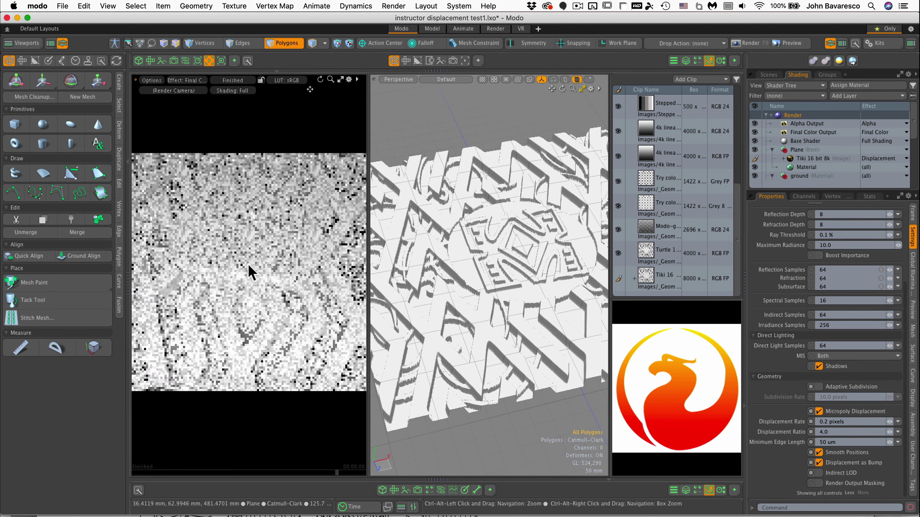
alt+shift+drag(251, 271, 267, 308)
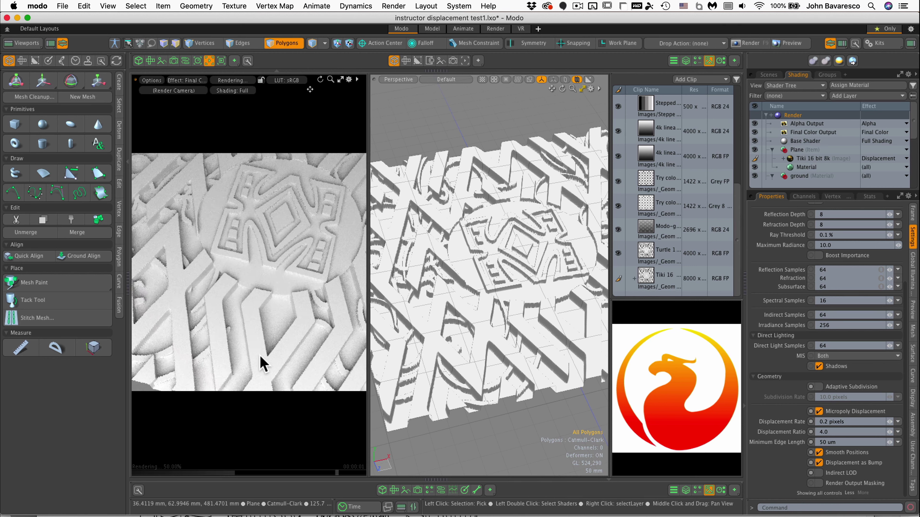